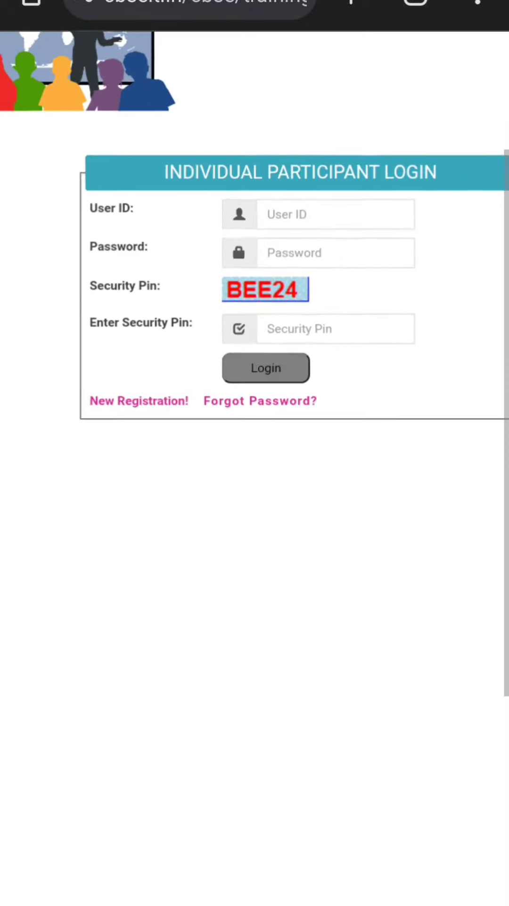
{"action": "scroll", "coordinate": [255, 354], "scroll_direction": "up", "scroll_amount": 1}
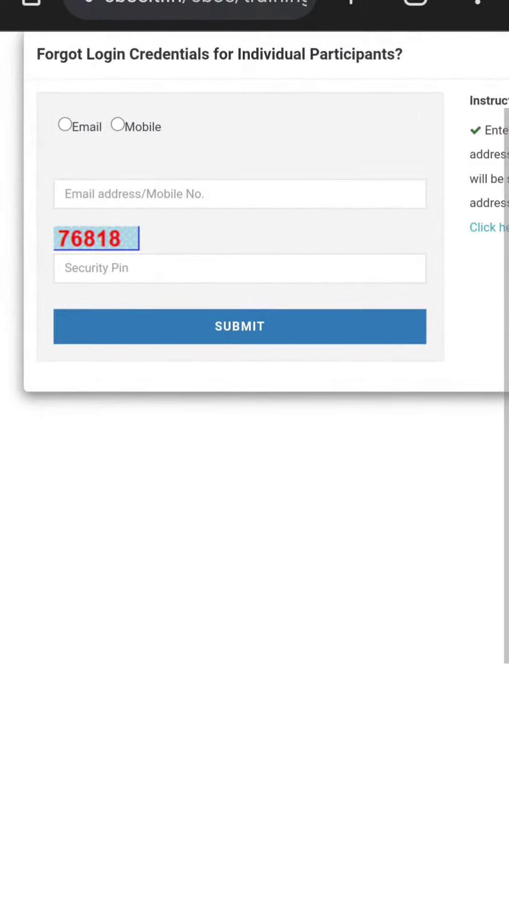
{"action": "scroll", "coordinate": [255, 283], "scroll_direction": "up", "scroll_amount": 1}
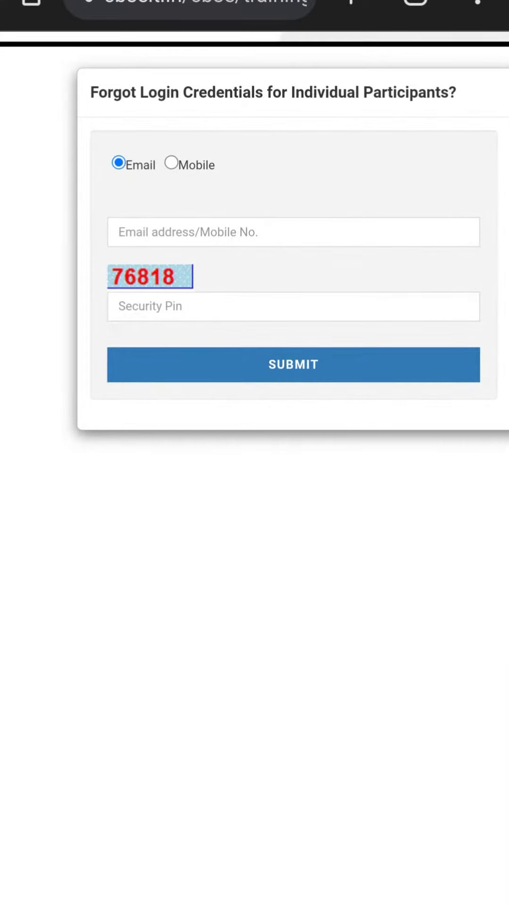
Choose email recovery, enter the suggested registered email address, and move to the security pin
{"action": "left_click", "coordinate": [294, 233]}
{"action": "left_click", "coordinate": [33, 851]}
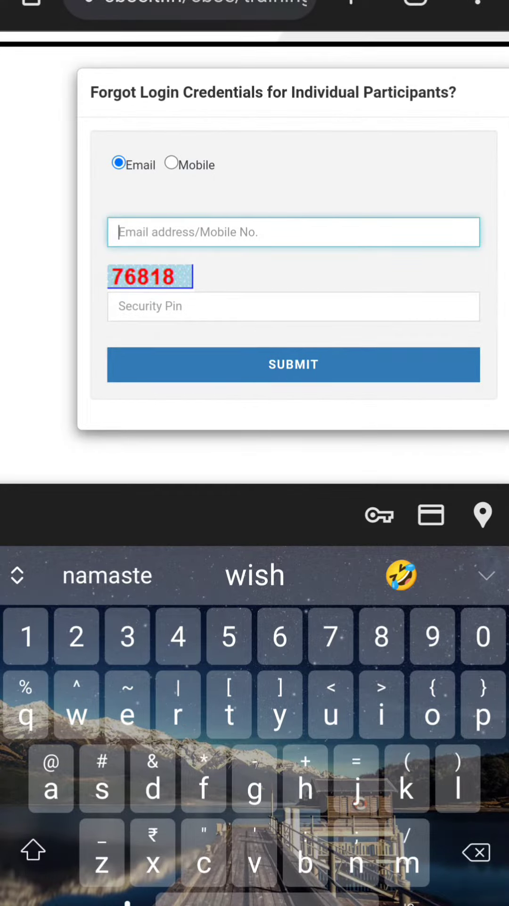
{"action": "type", "text": "d"}
{"action": "left_click", "coordinate": [106, 575]}
{"action": "key", "text": "BackSpace"}
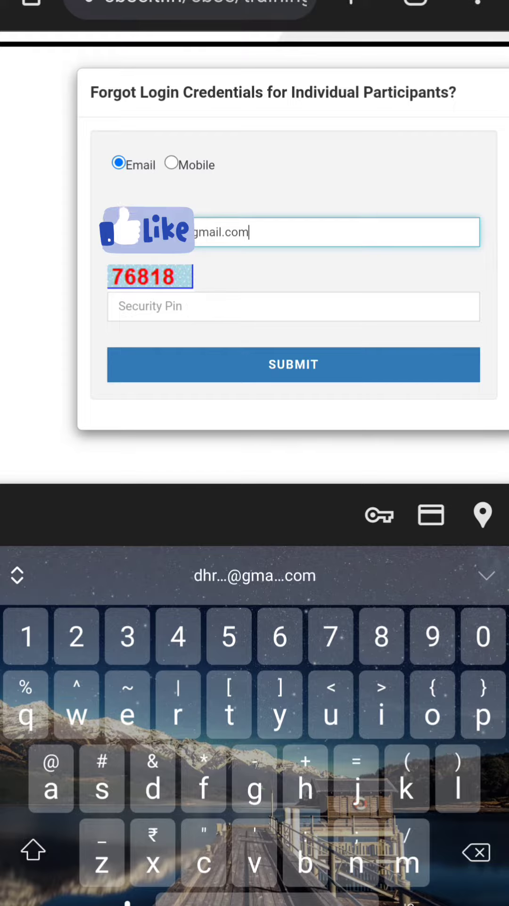
{"action": "left_click", "coordinate": [294, 305]}
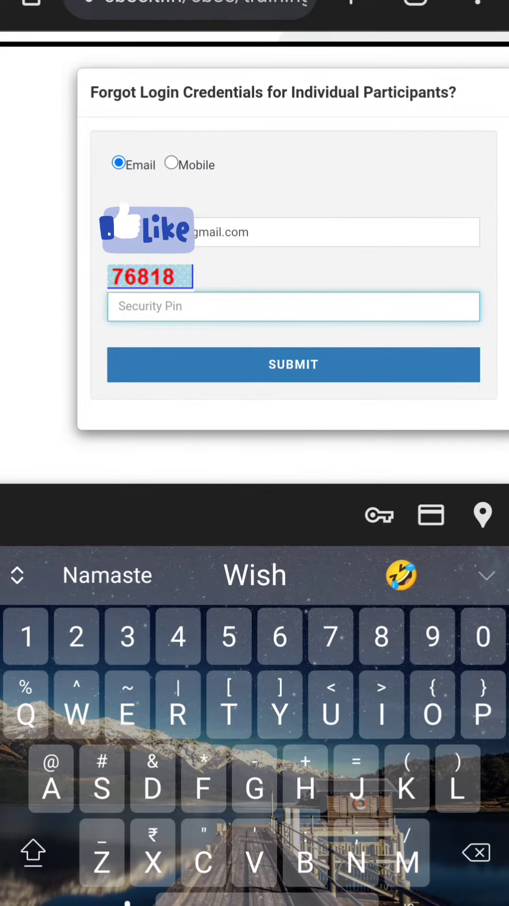
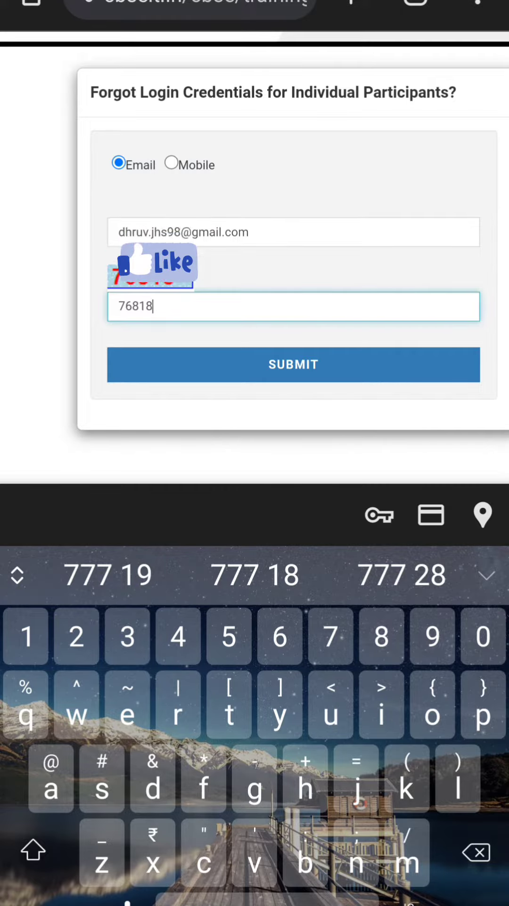
{"action": "scroll", "coordinate": [254, 241], "scroll_direction": "up", "scroll_amount": 2}
Switch recovery to a mobile number, then return to the login page and start entering the User ID
{"action": "left_click", "coordinate": [172, 207]}
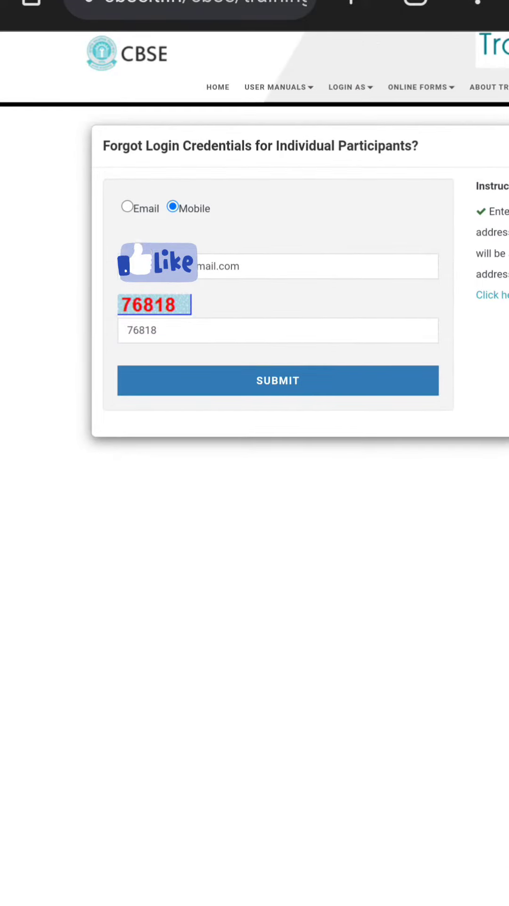
{"action": "left_click", "coordinate": [238, 267]}
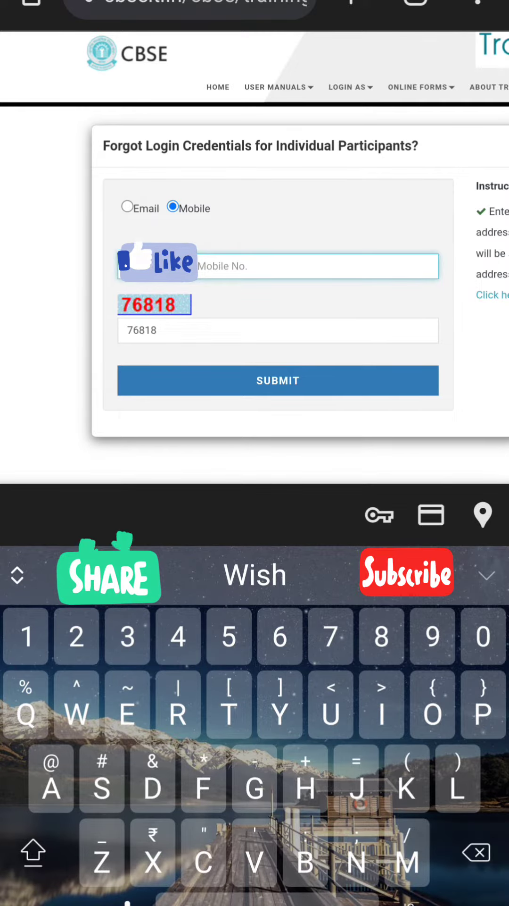
{"action": "type", "text": "950"}
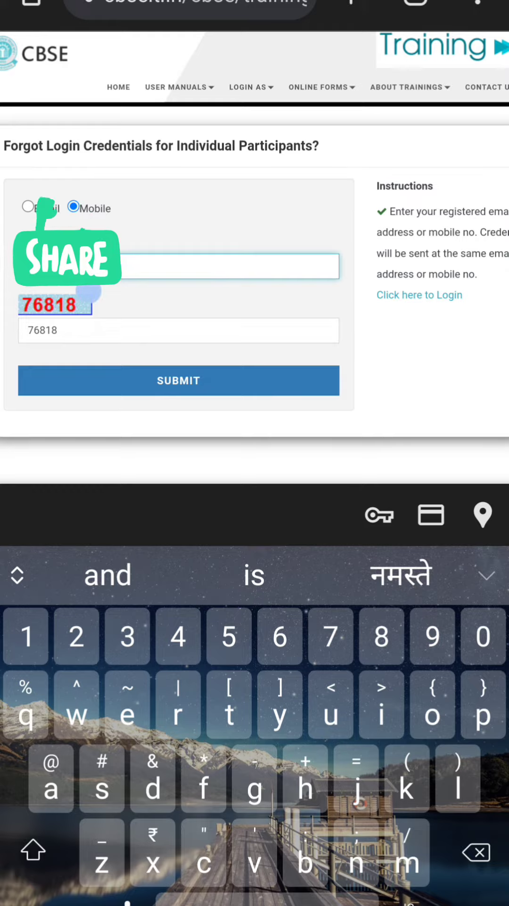
{"action": "left_click", "coordinate": [419, 294]}
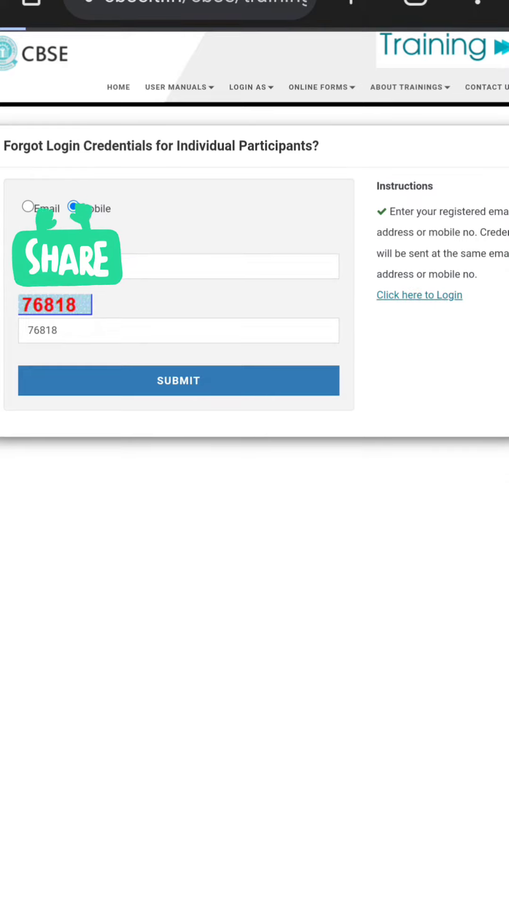
{"action": "double_click", "coordinate": [350, 353]}
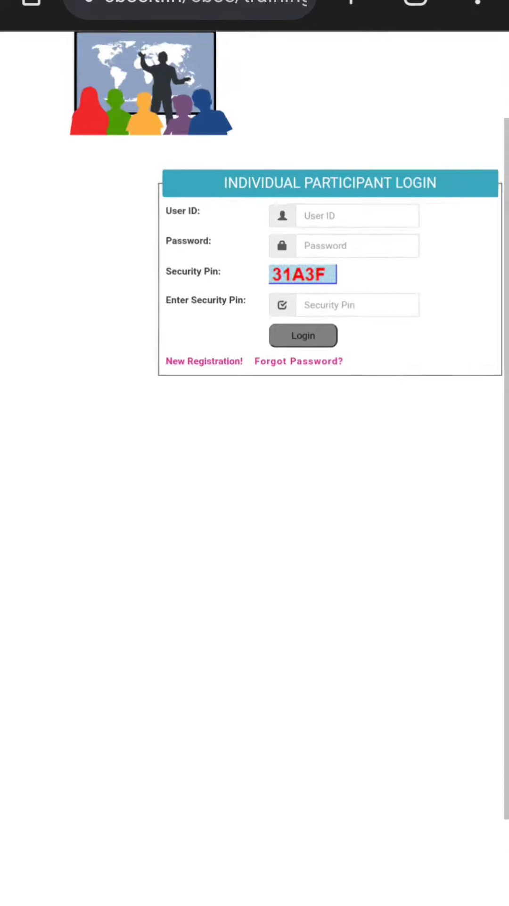
{"action": "left_click", "coordinate": [306, 192]}
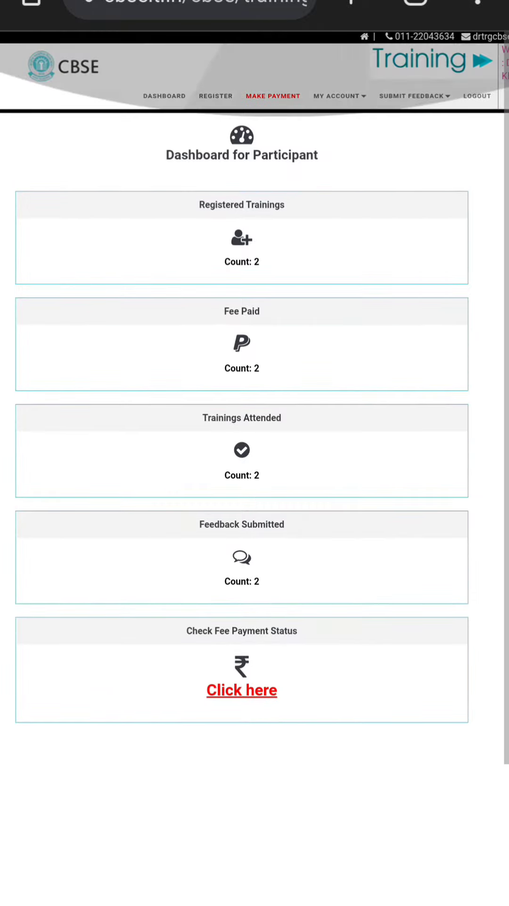
{"action": "scroll", "coordinate": [425, 213], "scroll_direction": "up", "scroll_amount": 2}
Go to the Online Sessions page under Submit Feedback
{"action": "left_click", "coordinate": [360, 95]}
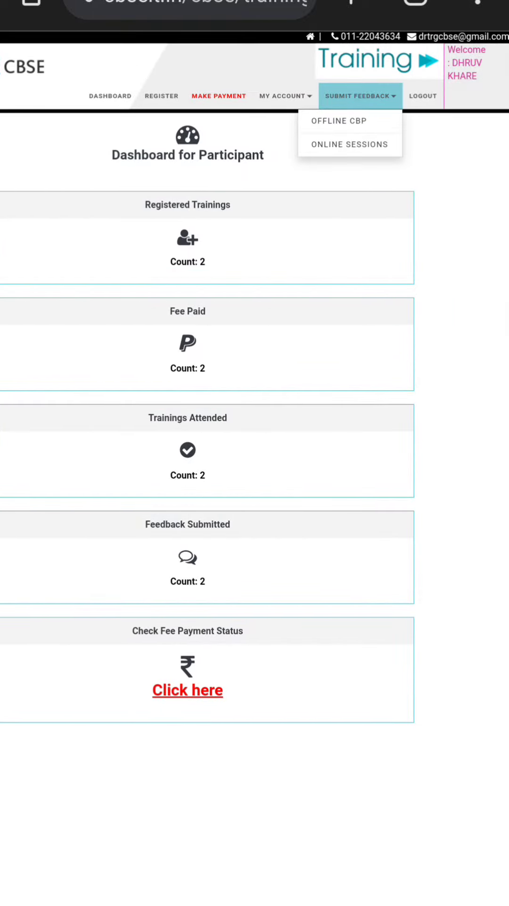
{"action": "left_click", "coordinate": [349, 143]}
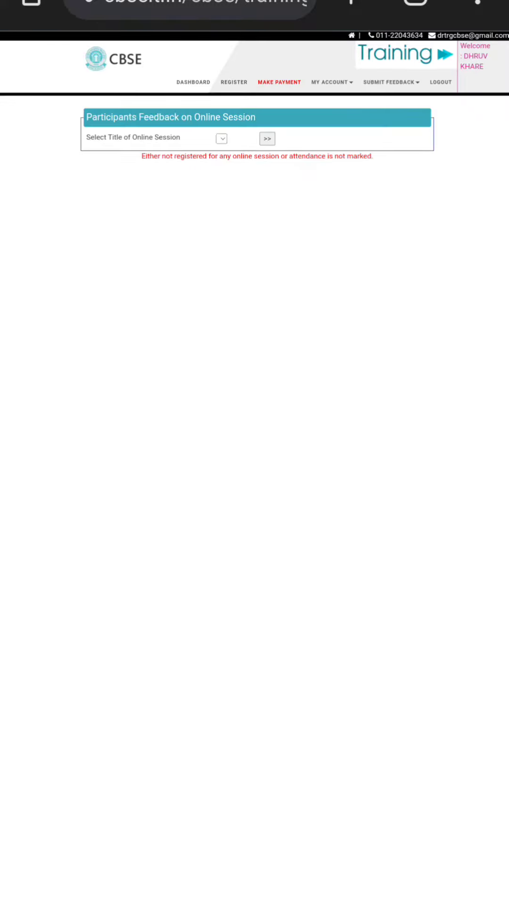
{"action": "scroll", "coordinate": [198, 71], "scroll_direction": "up", "scroll_amount": 3}
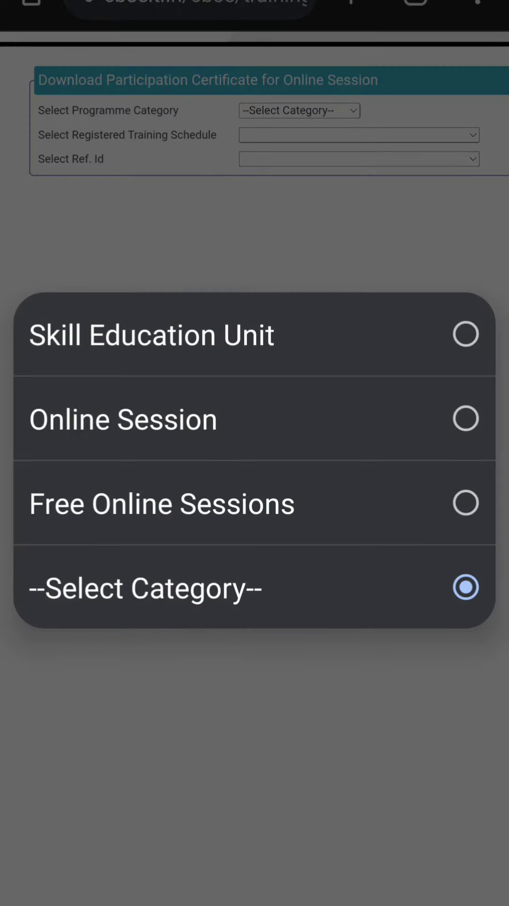
Set the Select Programme Category dropdown to 'Free Online Sessions'
{"action": "left_click", "coordinate": [162, 504]}
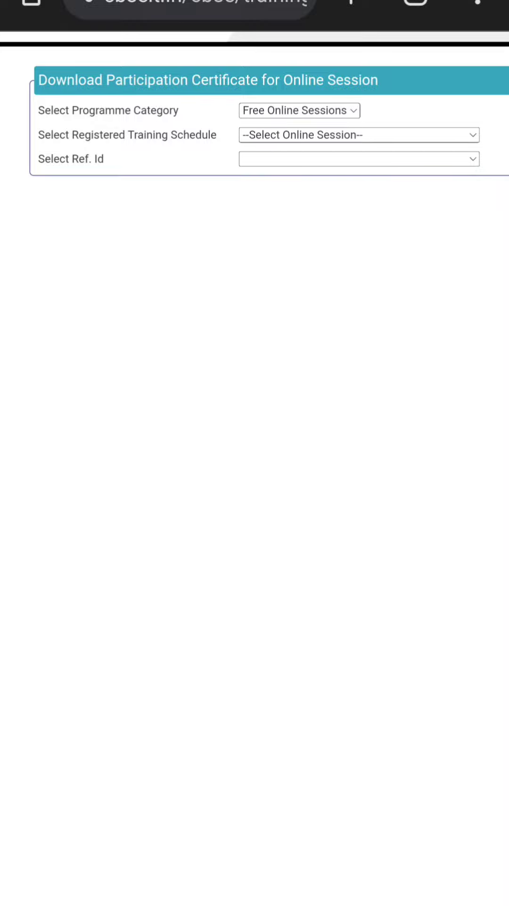
Select the 05/12/2023:Counselling Techniques training schedule and its reference ID
{"action": "left_click", "coordinate": [358, 134]}
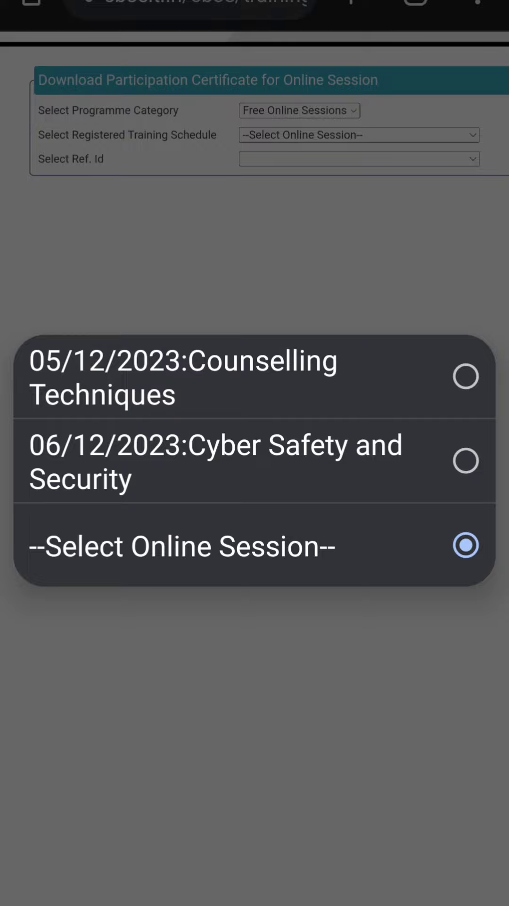
{"action": "left_click", "coordinate": [184, 377]}
{"action": "left_click", "coordinate": [359, 159]}
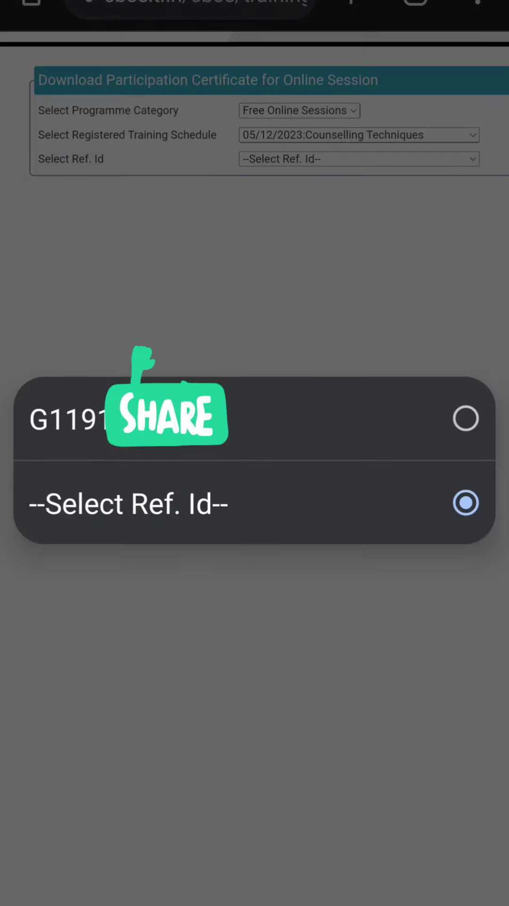
{"action": "left_click", "coordinate": [141, 418]}
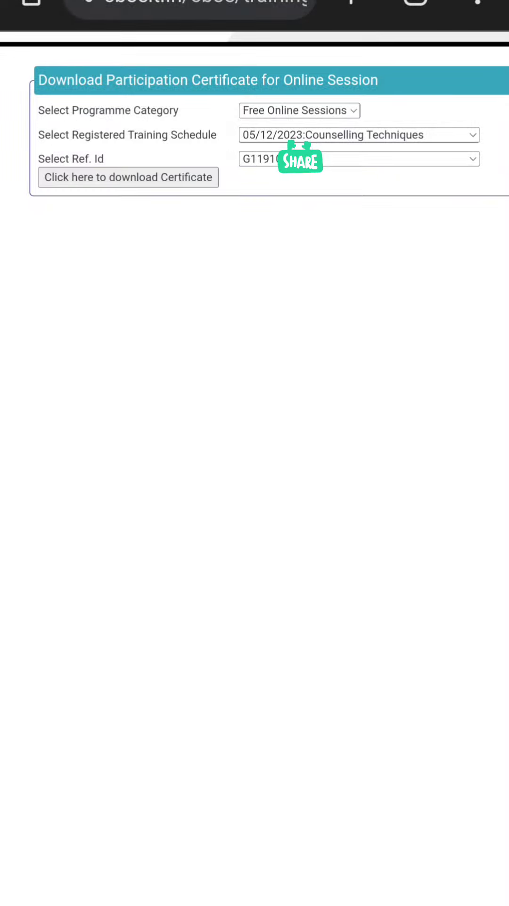